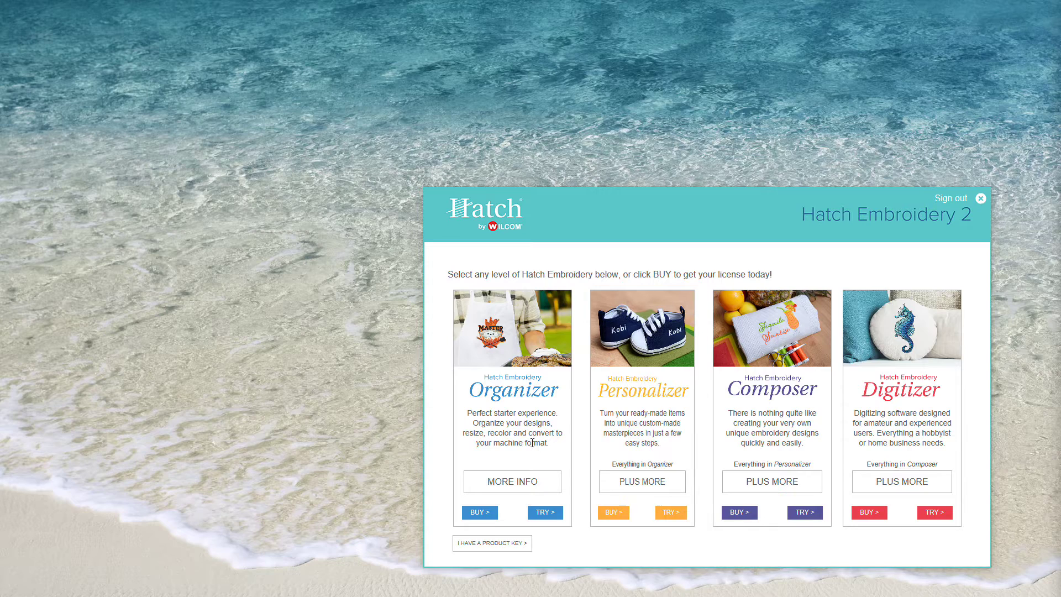
# Review the four product-level cards' features and start a Digitizer trial.
pyautogui.moveTo(523, 439)
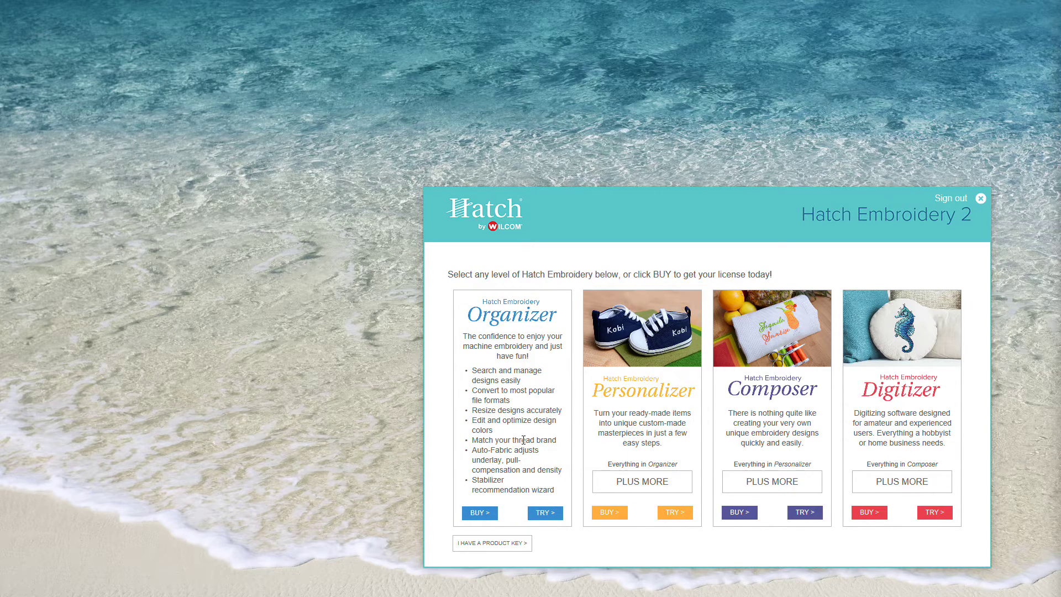
pyautogui.moveTo(620, 442)
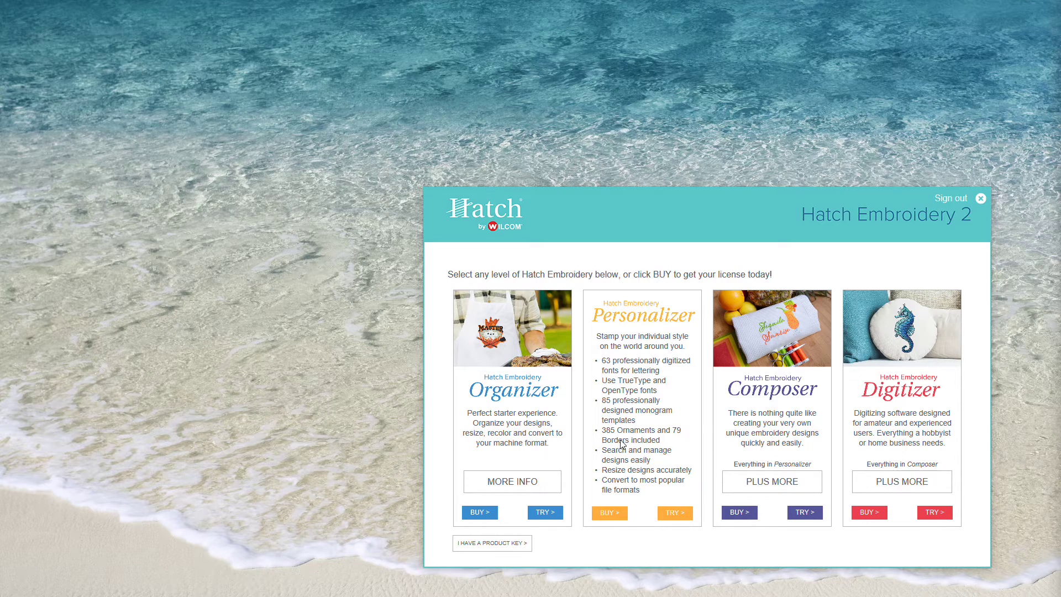
pyautogui.moveTo(747, 421)
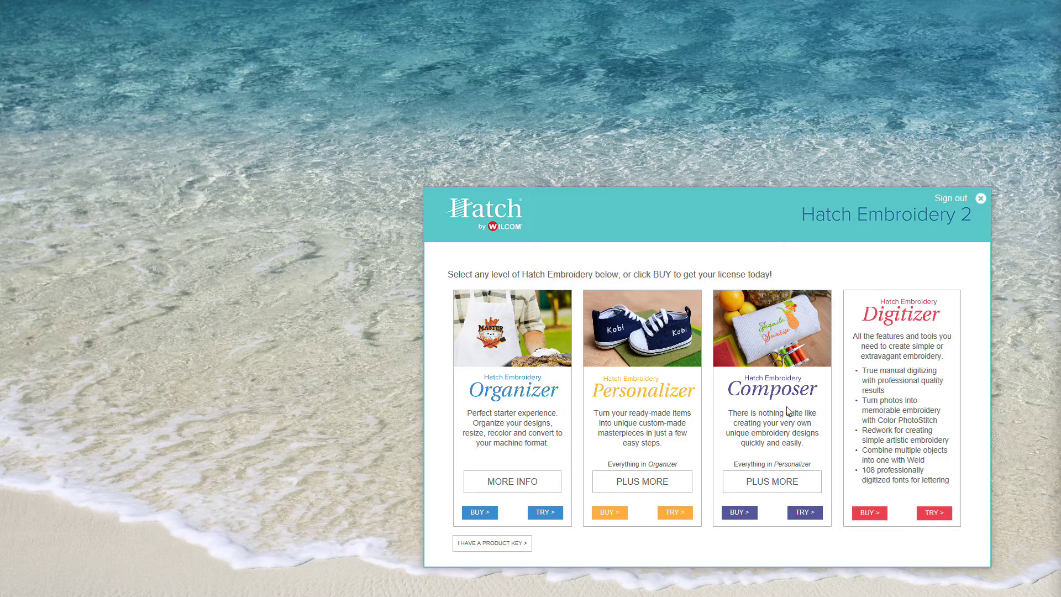
pyautogui.moveTo(547, 410)
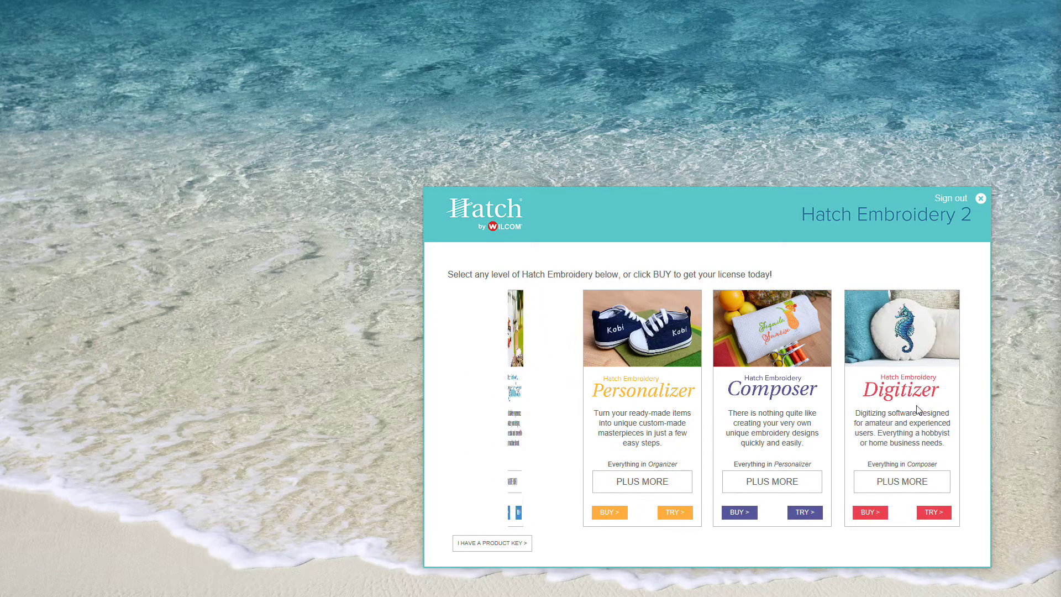
pyautogui.moveTo(942, 410)
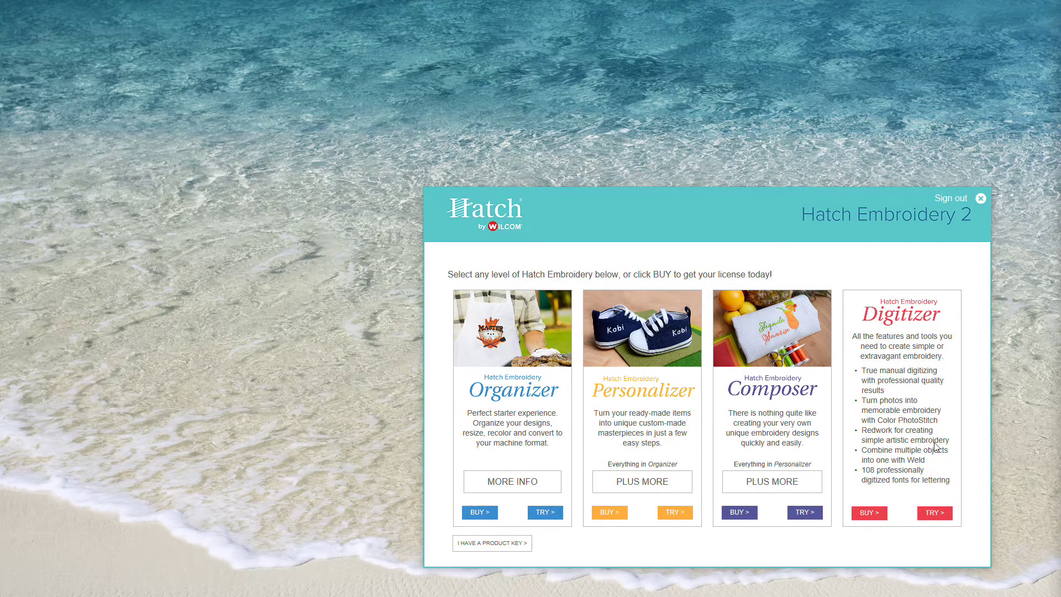
pyautogui.click(933, 514)
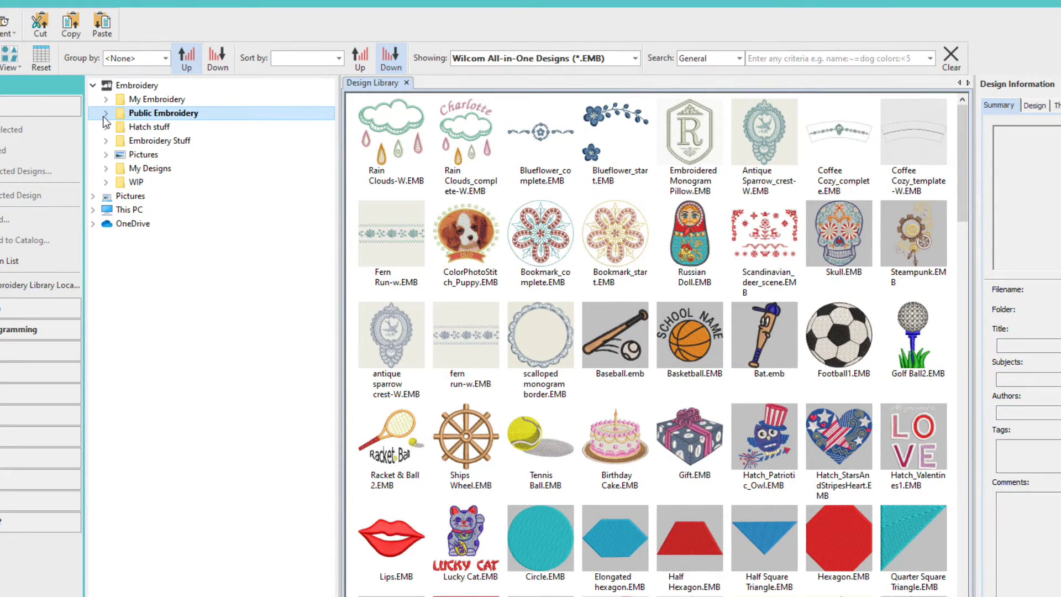
# Search Public Embroidery > Hatch Embroidery for 'animals' and select the Koi design.
pyautogui.click(105, 113)
pyautogui.click(169, 128)
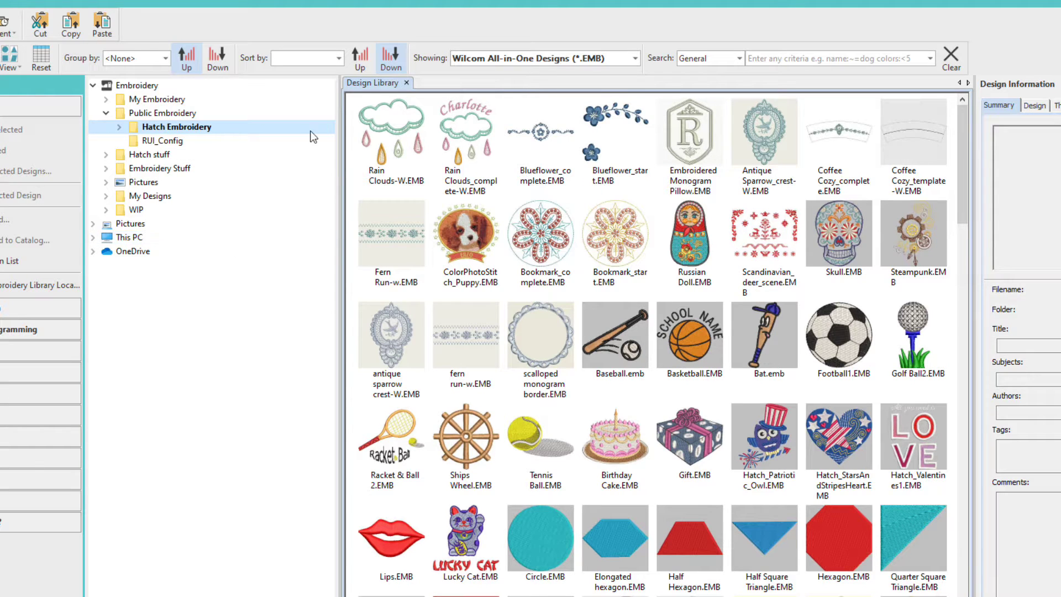
pyautogui.click(774, 63)
pyautogui.write('animals')
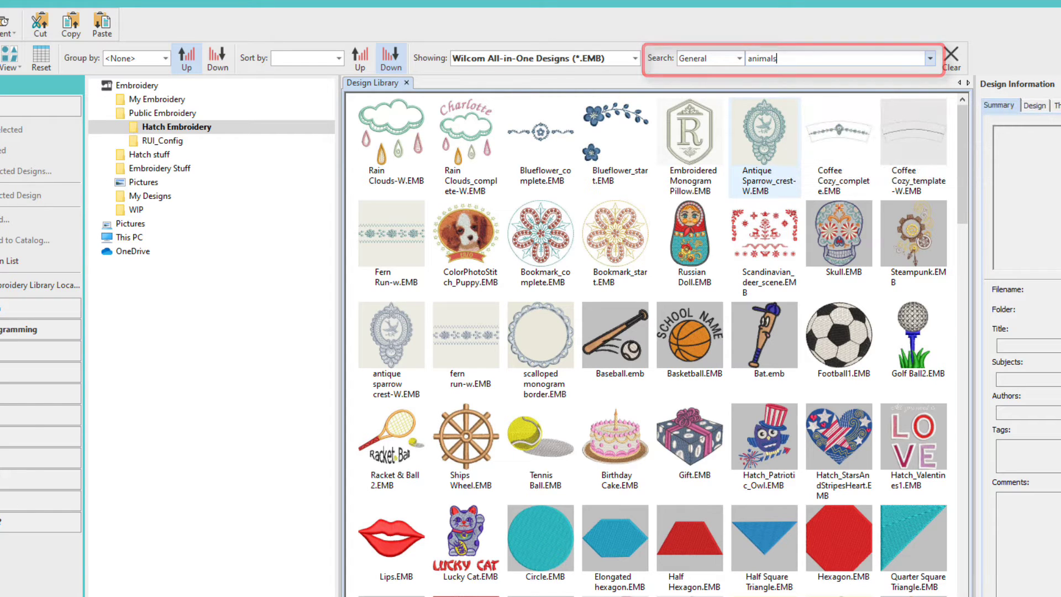
pyautogui.press('Return')
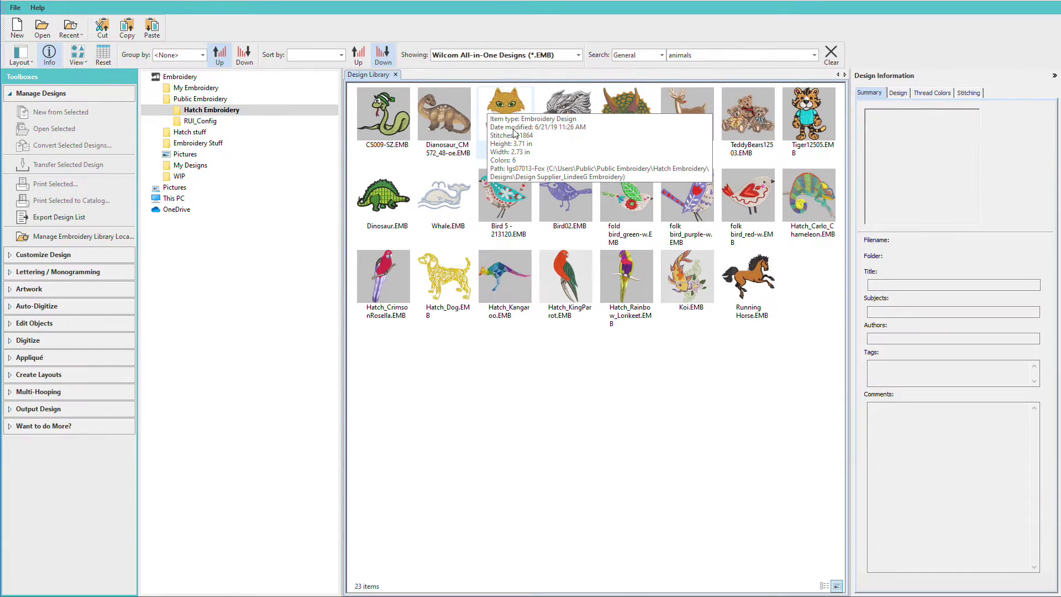
pyautogui.click(680, 269)
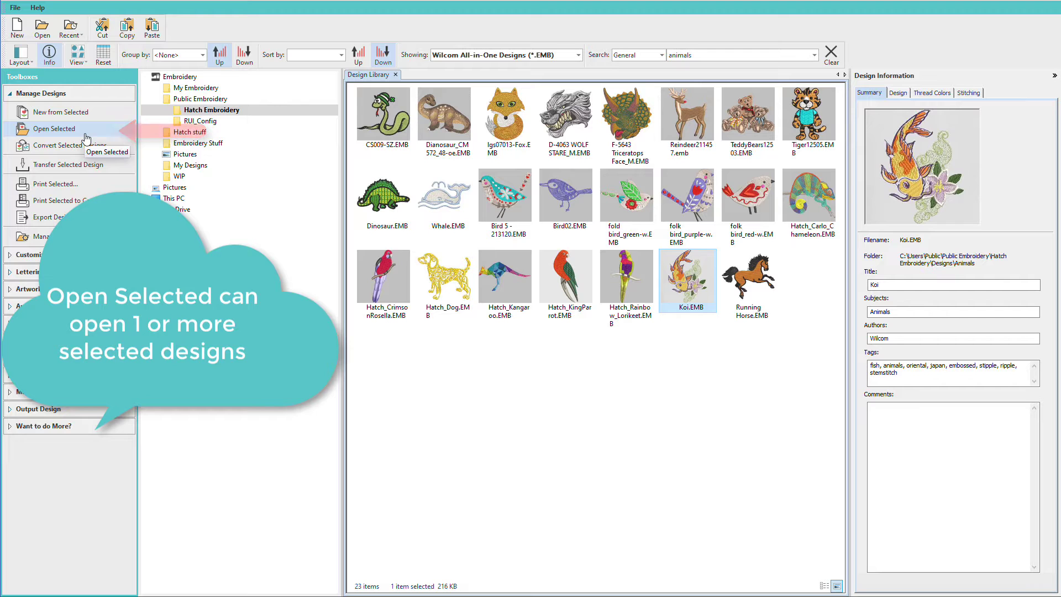
# Open Koi.EMB in a new tab, then go back to the Design Library.
pyautogui.doubleClick(675, 303)
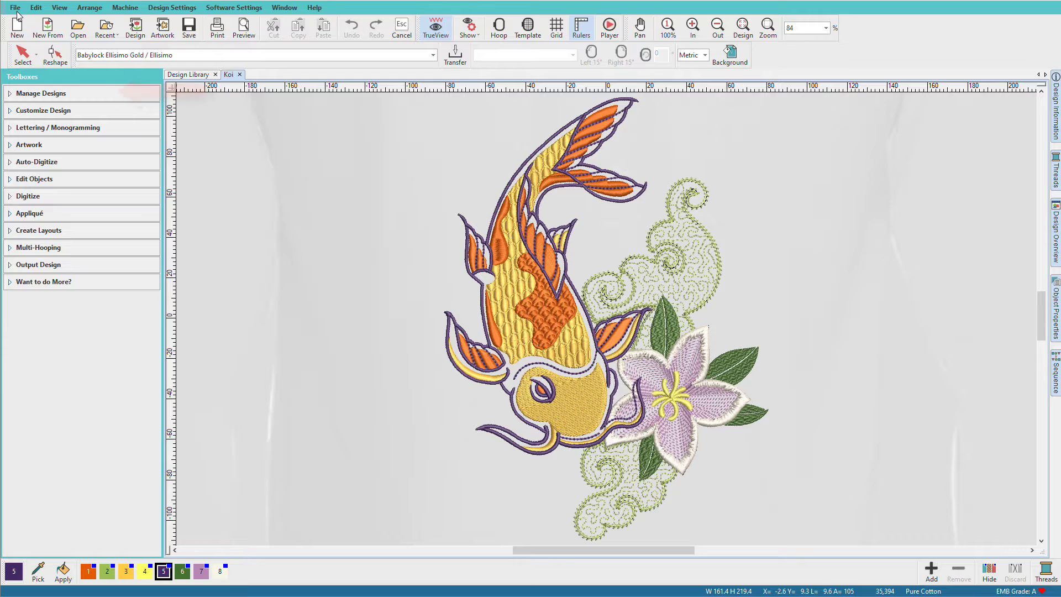
pyautogui.click(25, 94)
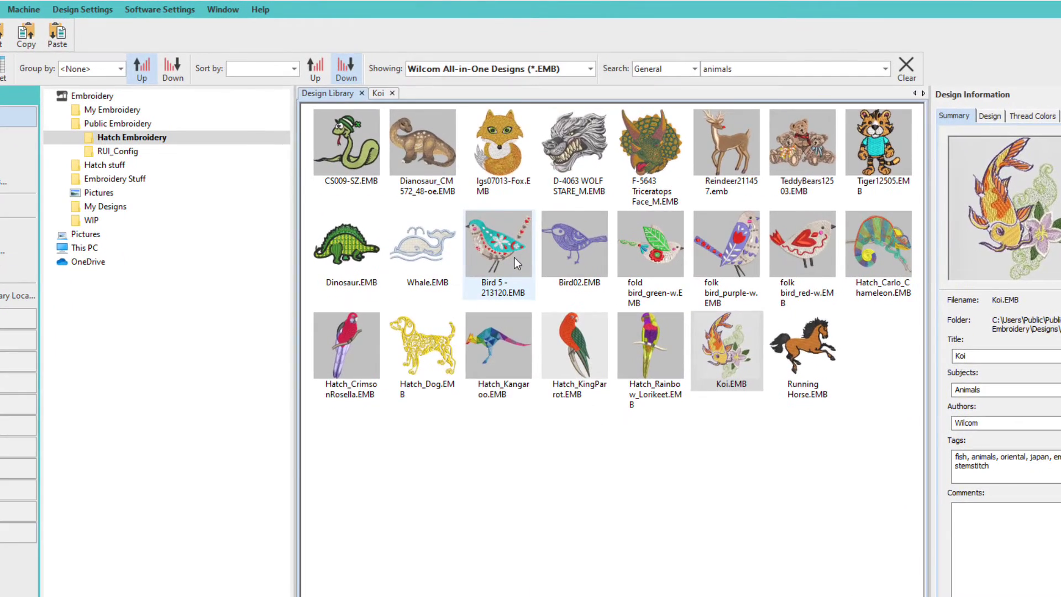
# Open Bird02.EMB, and Hatch_StarsAndStripesHeart from the Recent list, in new tabs.
pyautogui.click(558, 250)
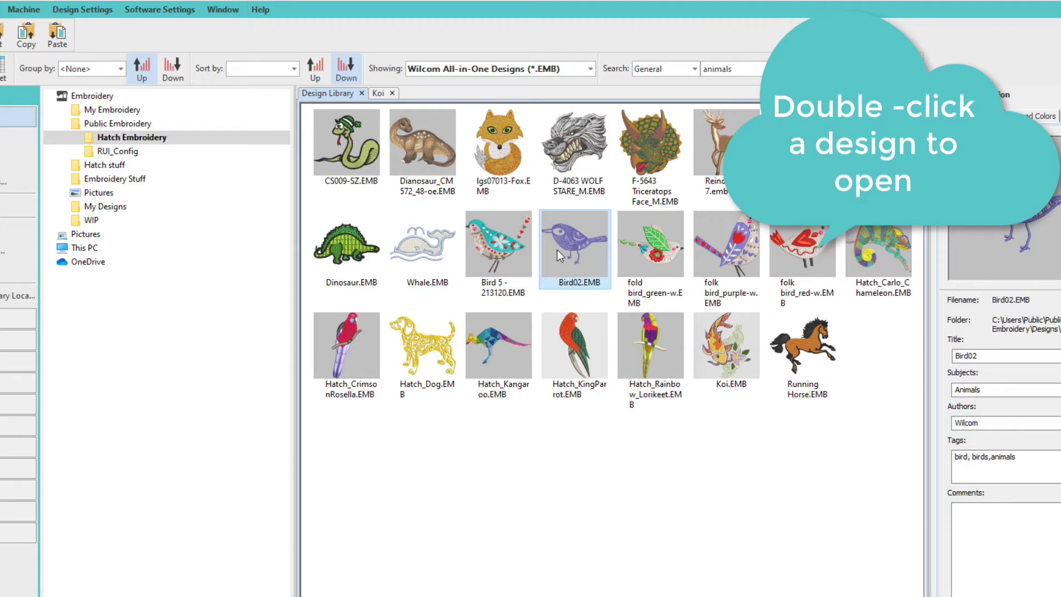
pyautogui.doubleClick(557, 249)
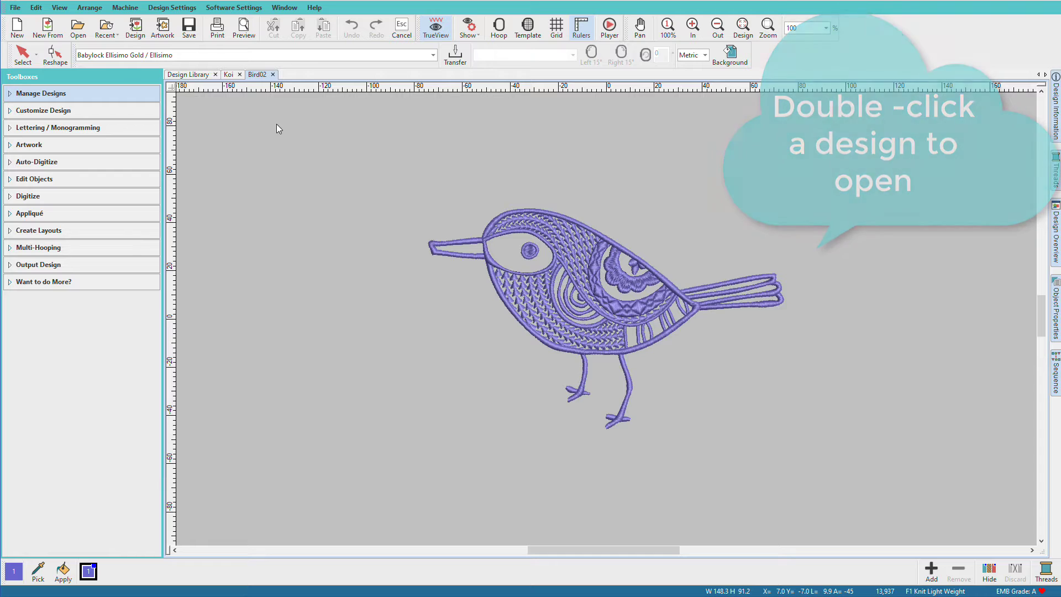
pyautogui.click(102, 31)
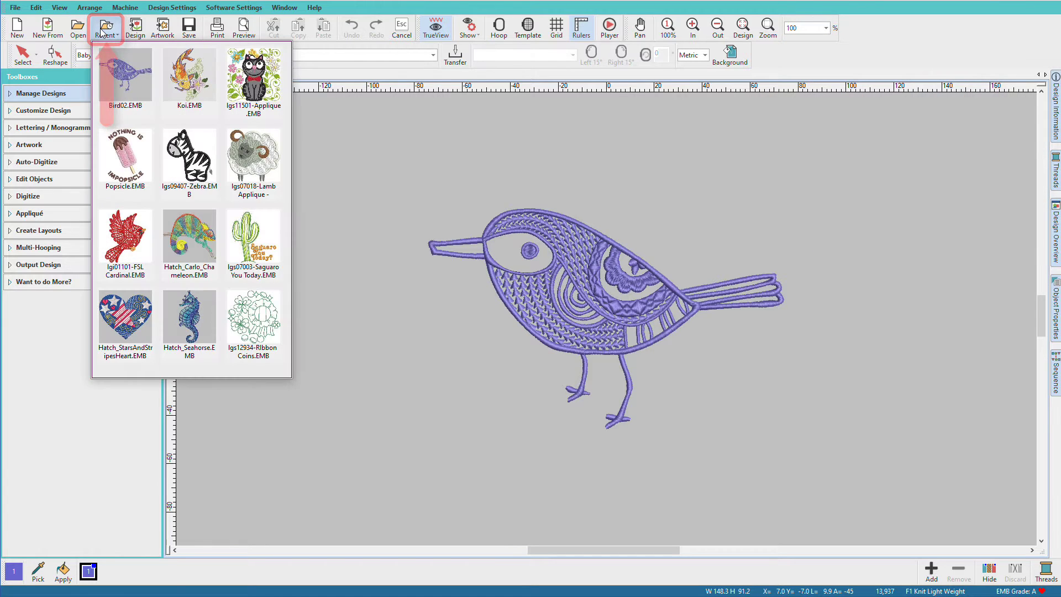
pyautogui.click(139, 315)
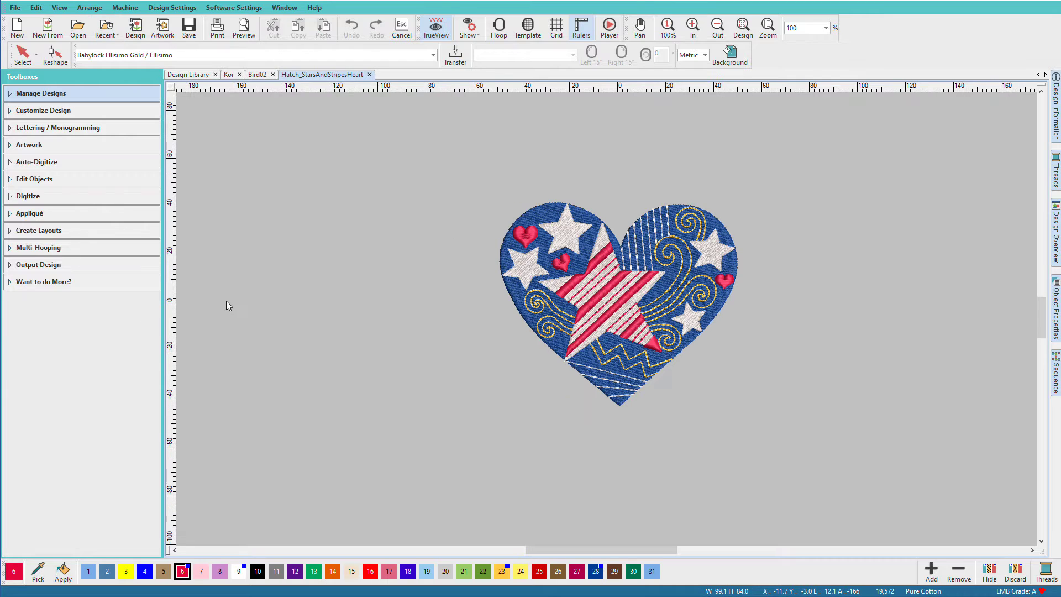
# Switch through the Bird02, Koi and StarsAndStripesHeart tabs, ending on Koi.
pyautogui.click(259, 75)
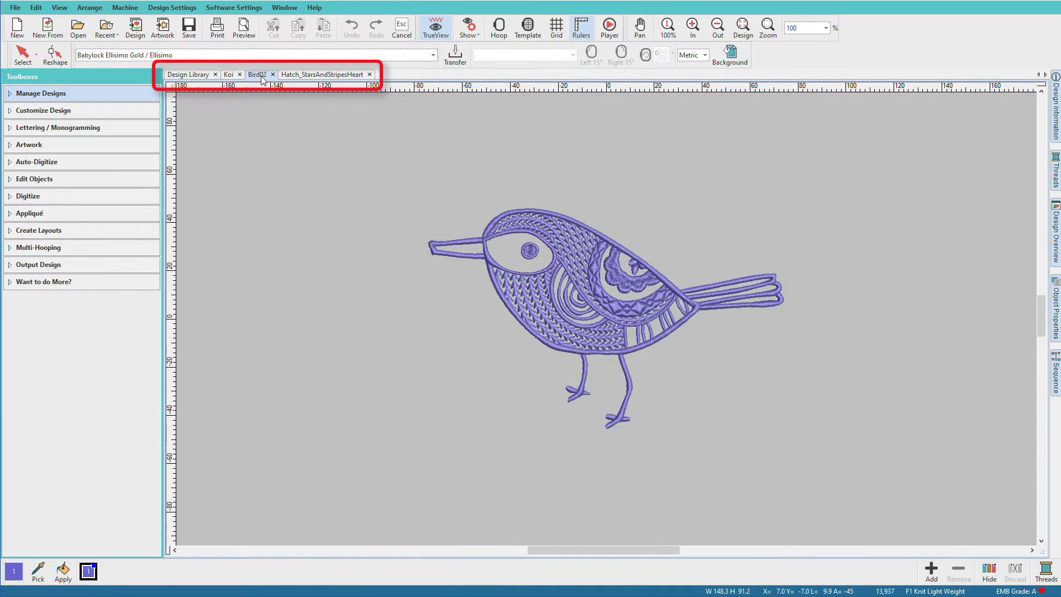
pyautogui.click(230, 75)
pyautogui.click(311, 75)
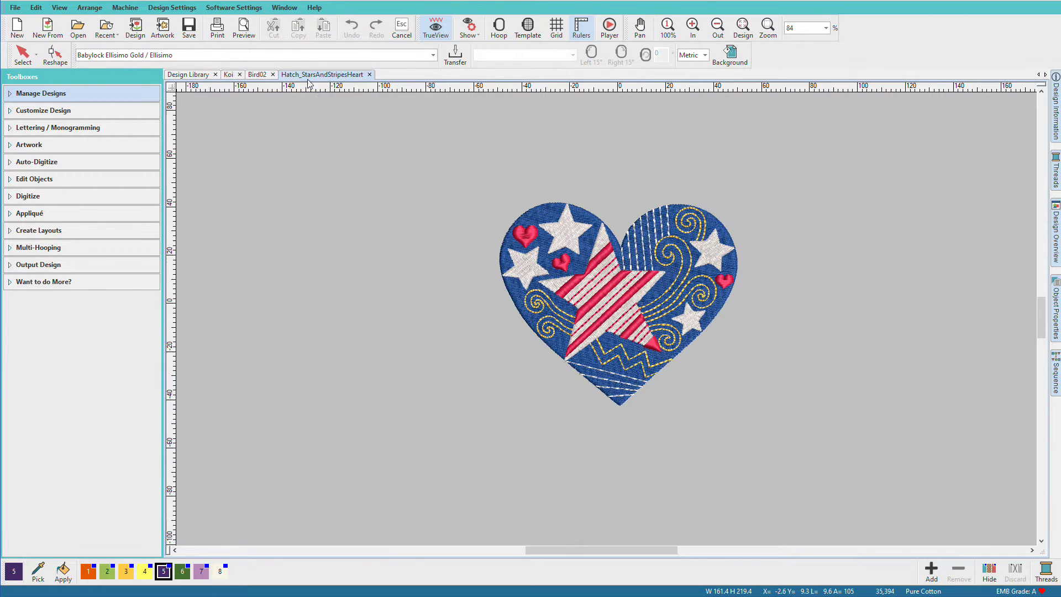
pyautogui.click(231, 77)
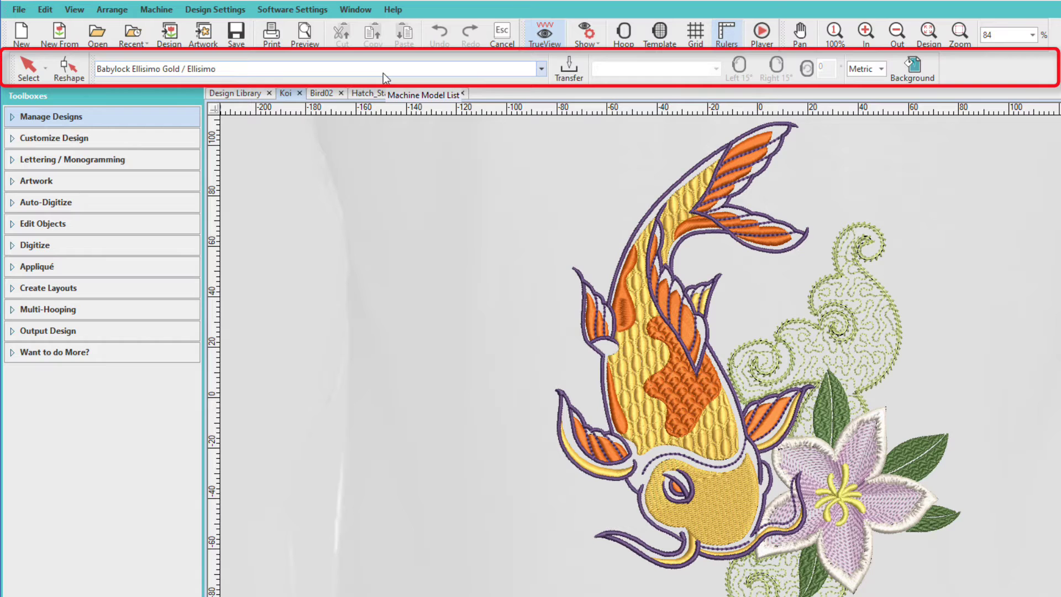
# Select the koi's orange tail-fin object to show its context toolbar.
pyautogui.click(732, 171)
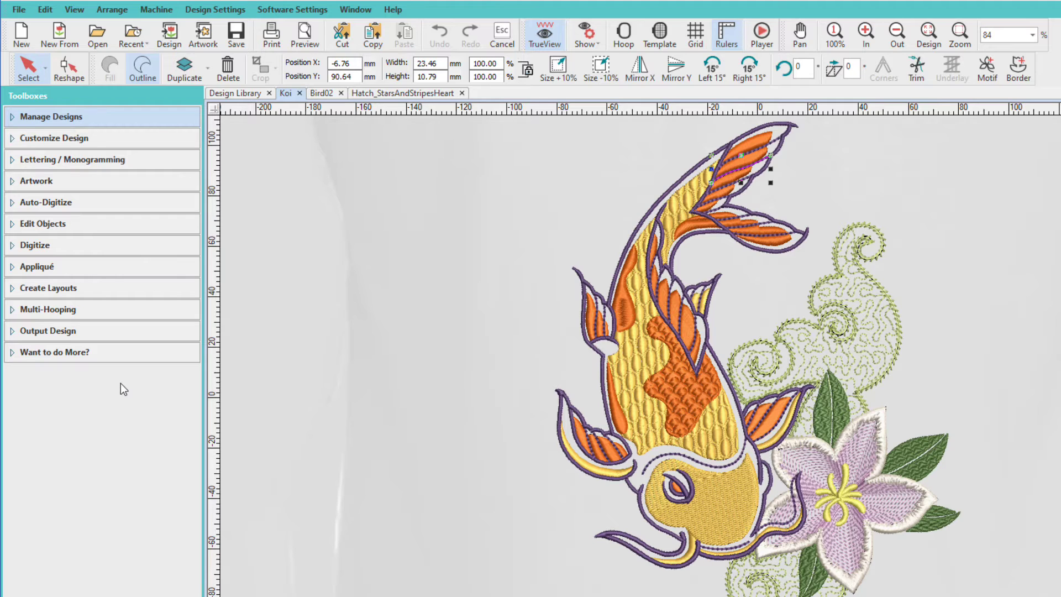
# Expand the Artwork and Digitize toolboxes, then deselect the tail fin.
pyautogui.click(8, 182)
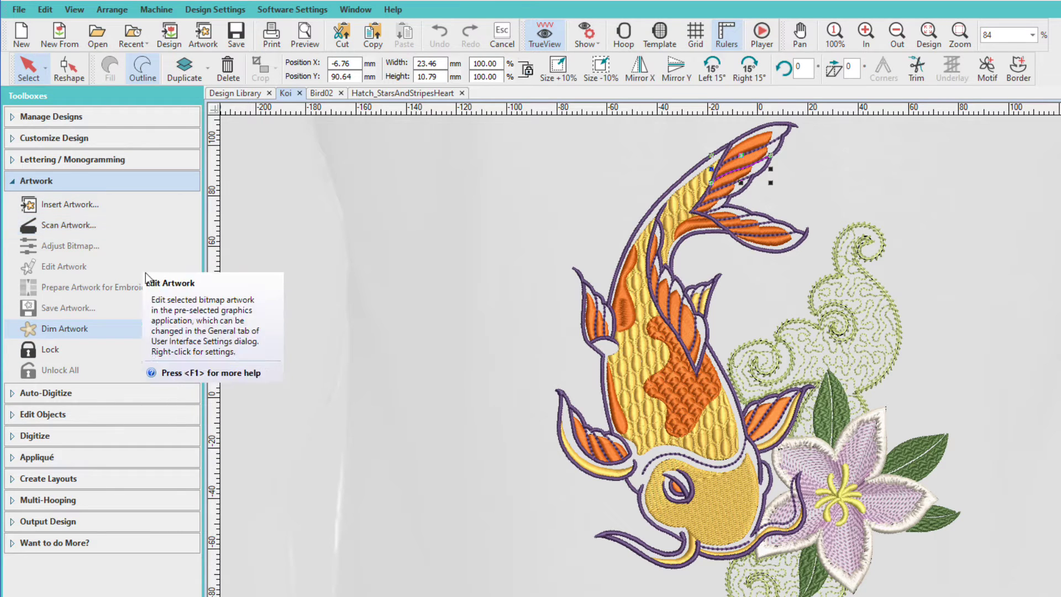
pyautogui.click(10, 437)
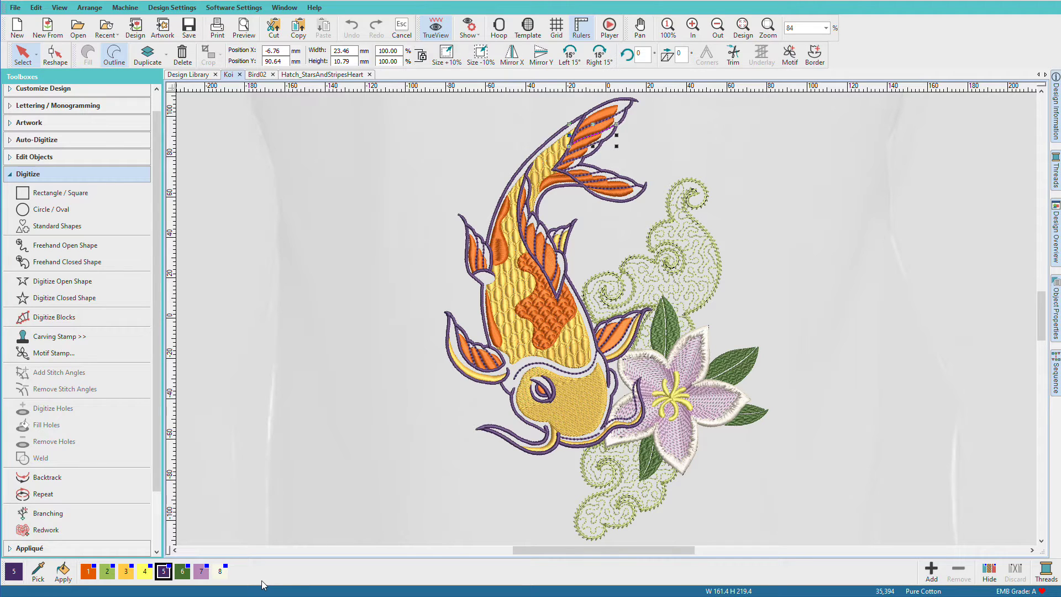
pyautogui.press('Escape')
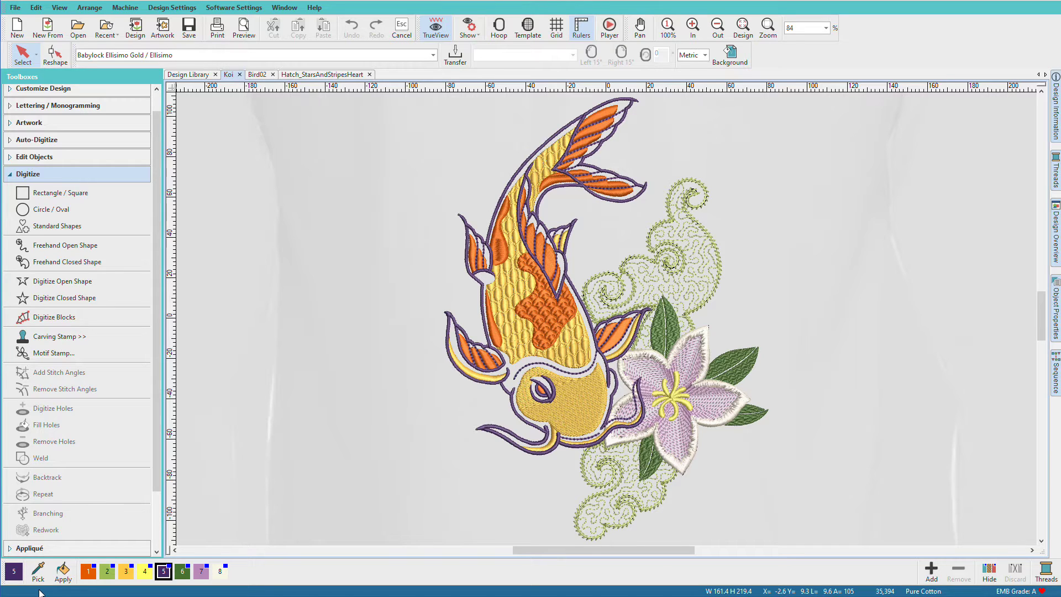
# Draw a purple tatami-filled oval left of the koi with Circle / Oval.
pyautogui.click(51, 208)
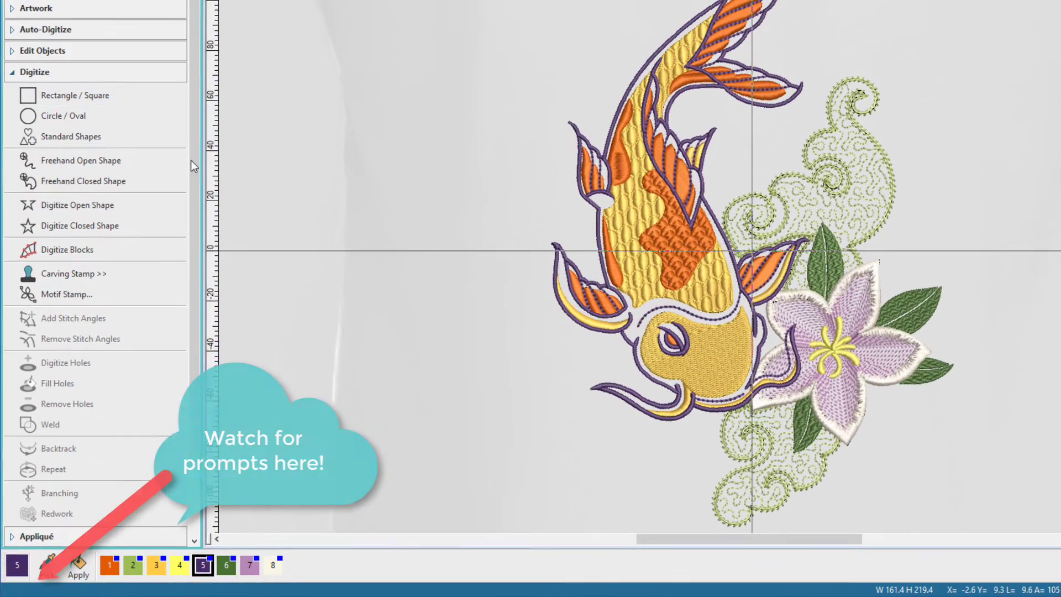
pyautogui.click(347, 252)
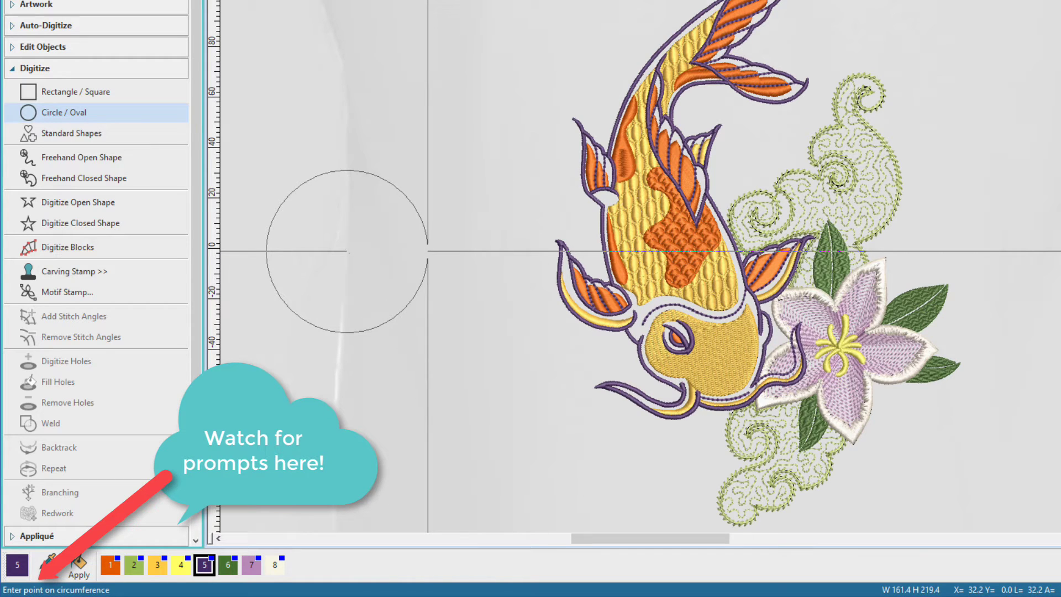
pyautogui.click(424, 245)
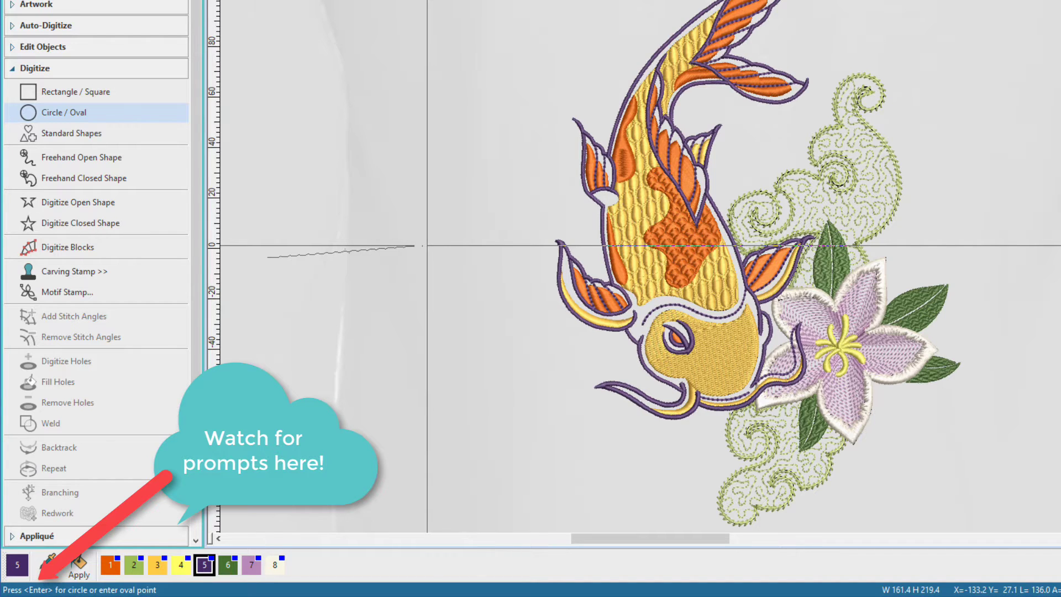
pyautogui.click(402, 195)
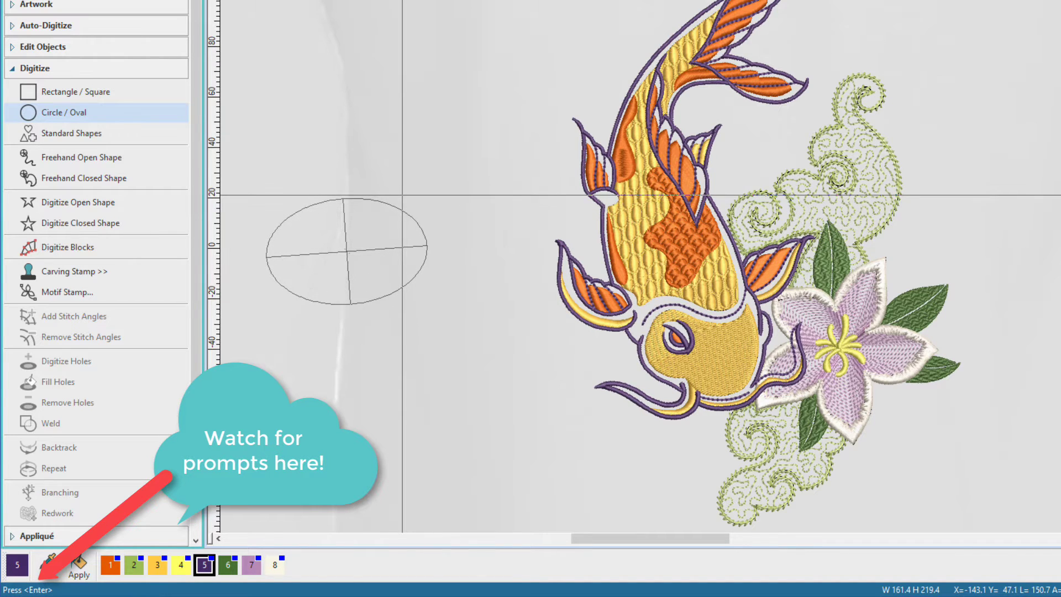
pyautogui.press('Return')
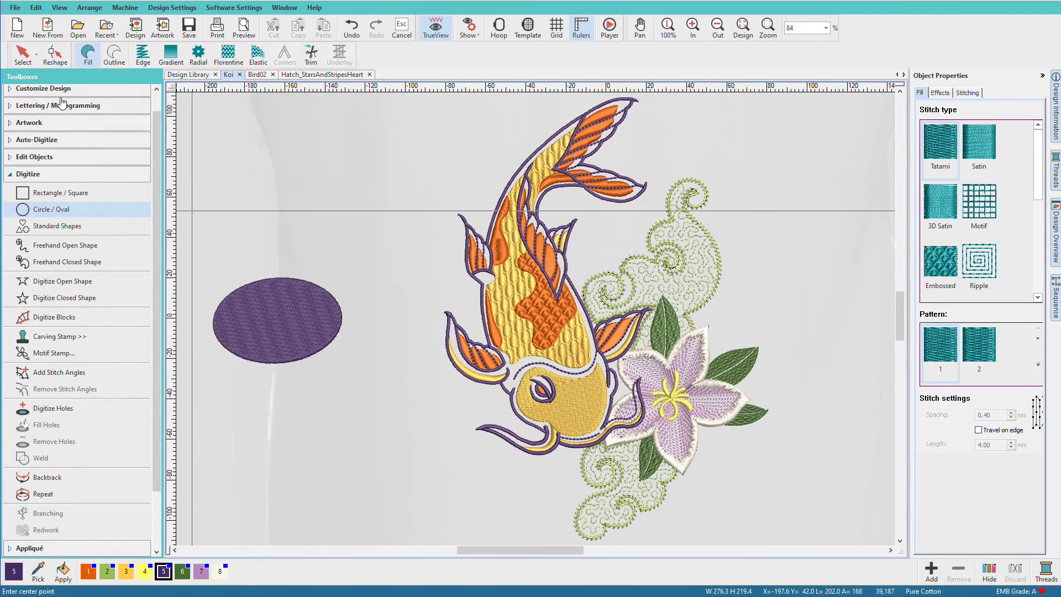
pyautogui.press('Escape')
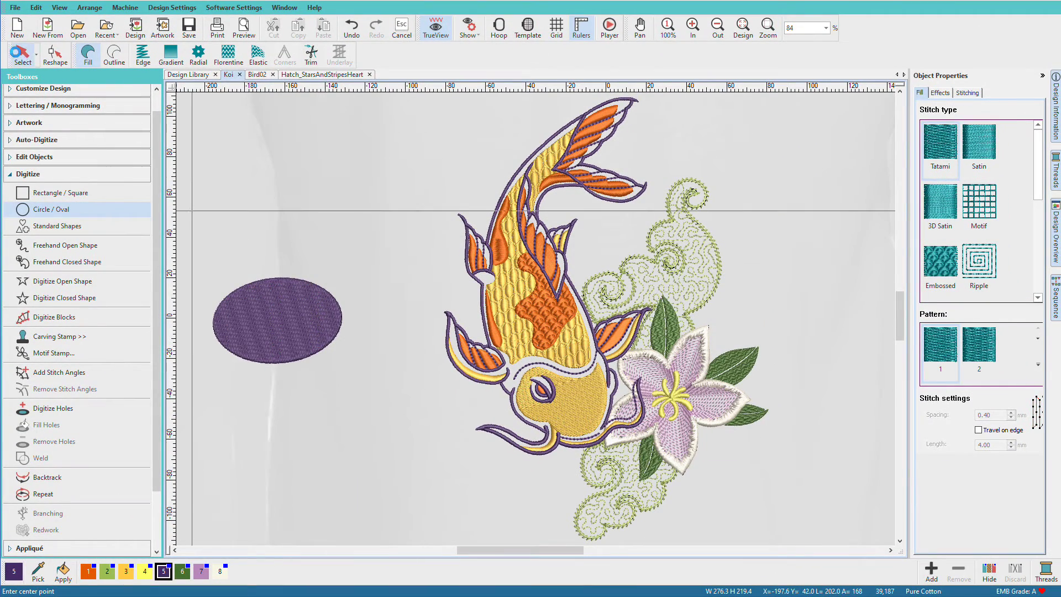
# Select the purple oval and delete it.
pyautogui.click(304, 278)
pyautogui.click(293, 280)
pyautogui.press('Delete')
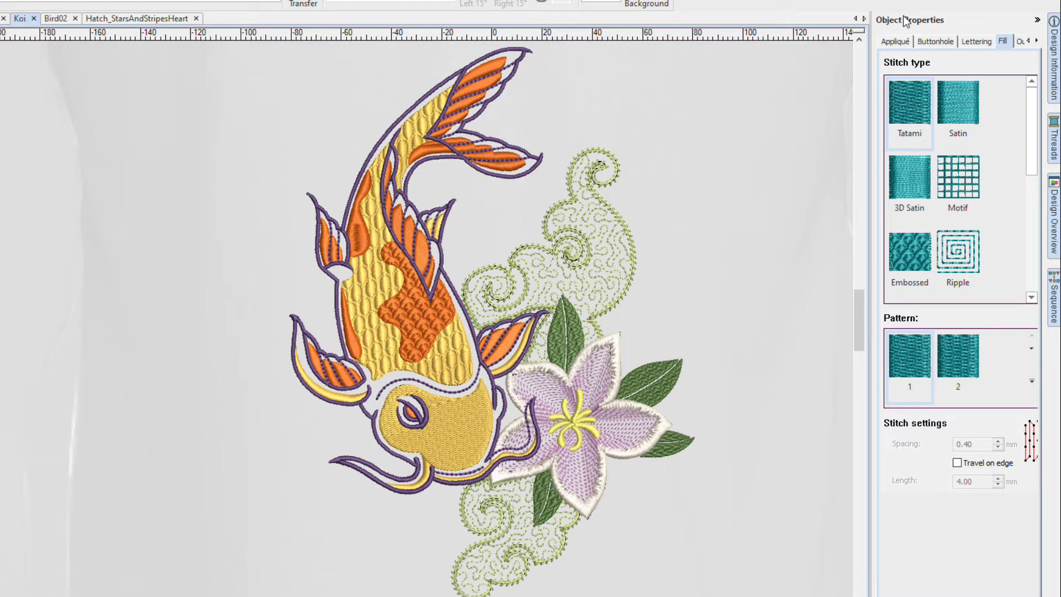
# Open the Sequence docker, try the Colors view, then show Objects as a detailed list.
pyautogui.click(1054, 313)
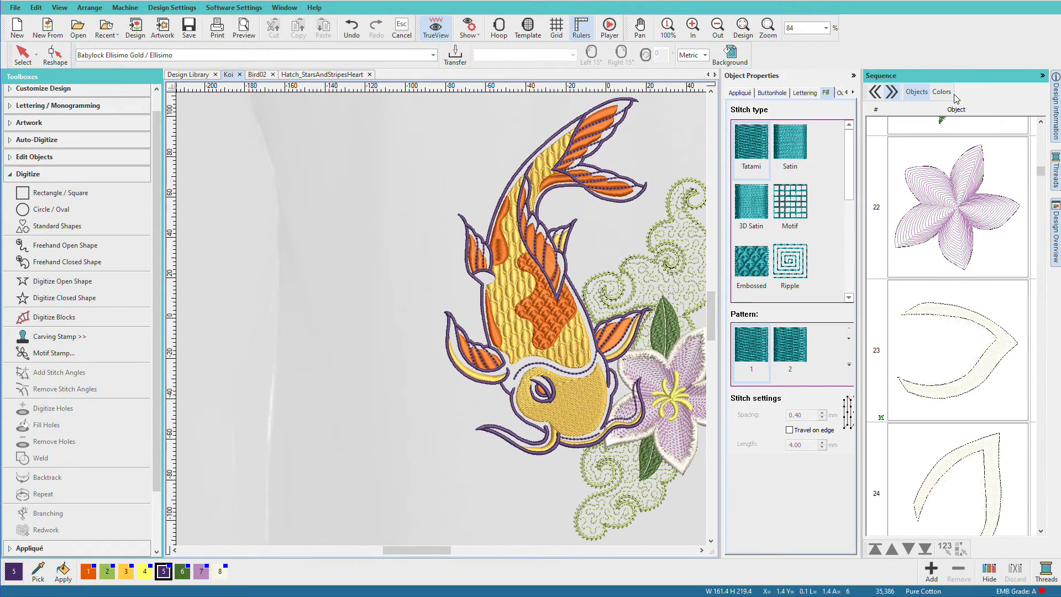
pyautogui.click(949, 93)
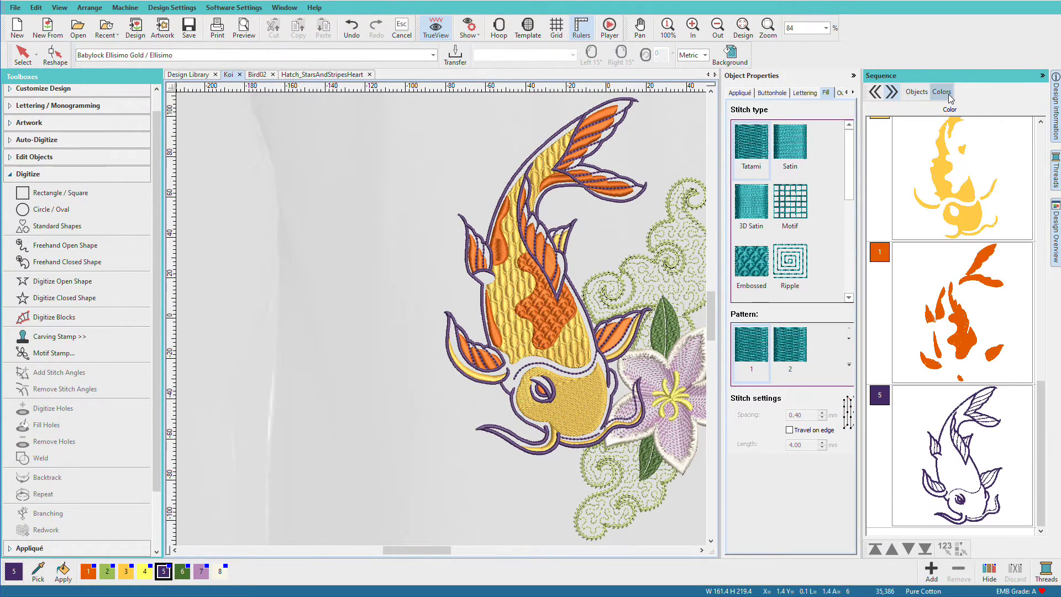
pyautogui.click(912, 92)
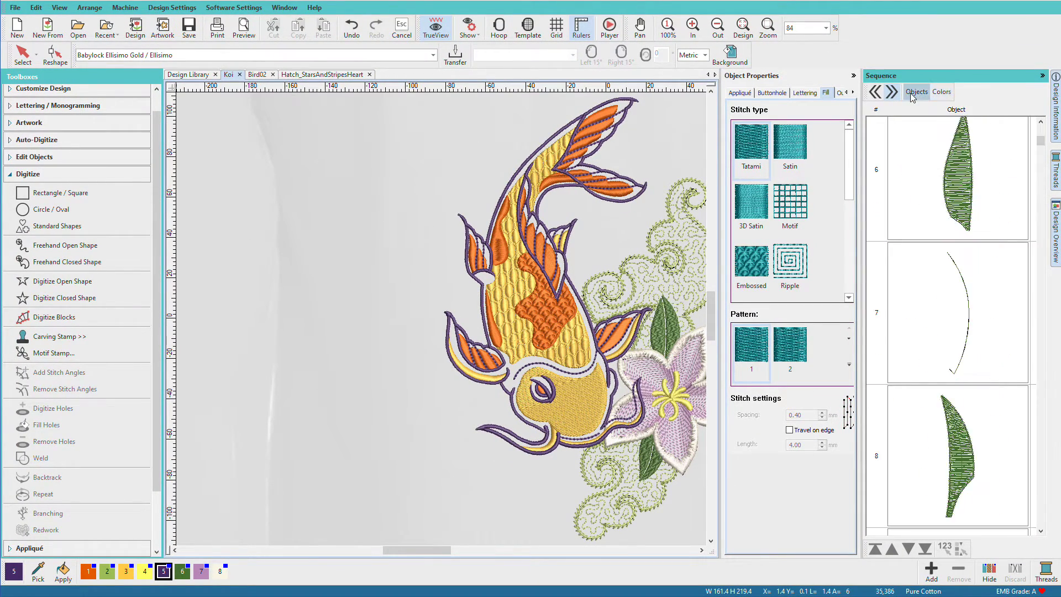
pyautogui.click(875, 93)
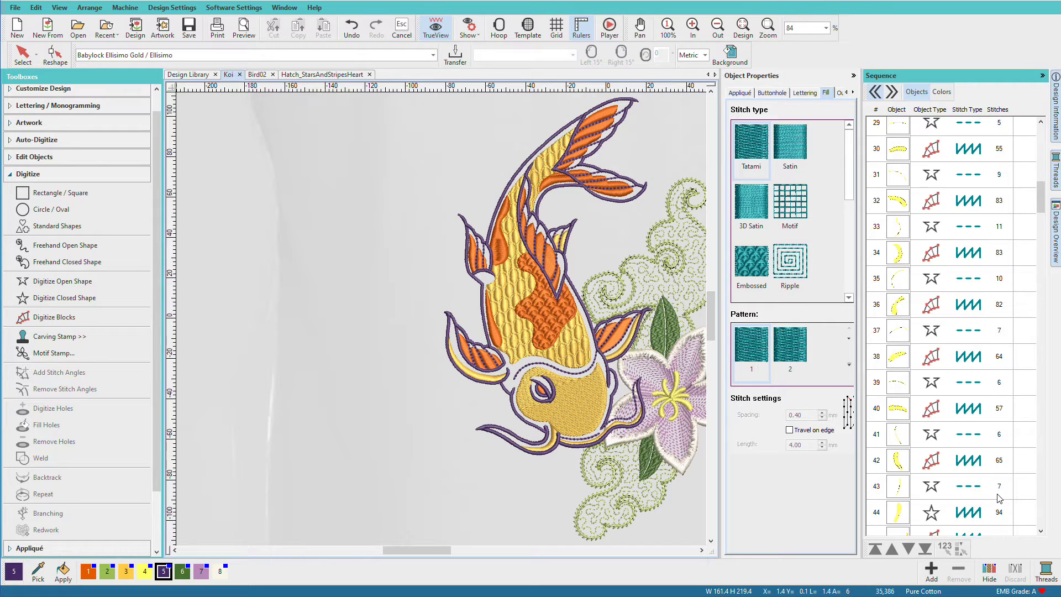
# Create a blank Design1 and view its sequence in the Colors tab.
pyautogui.click(16, 26)
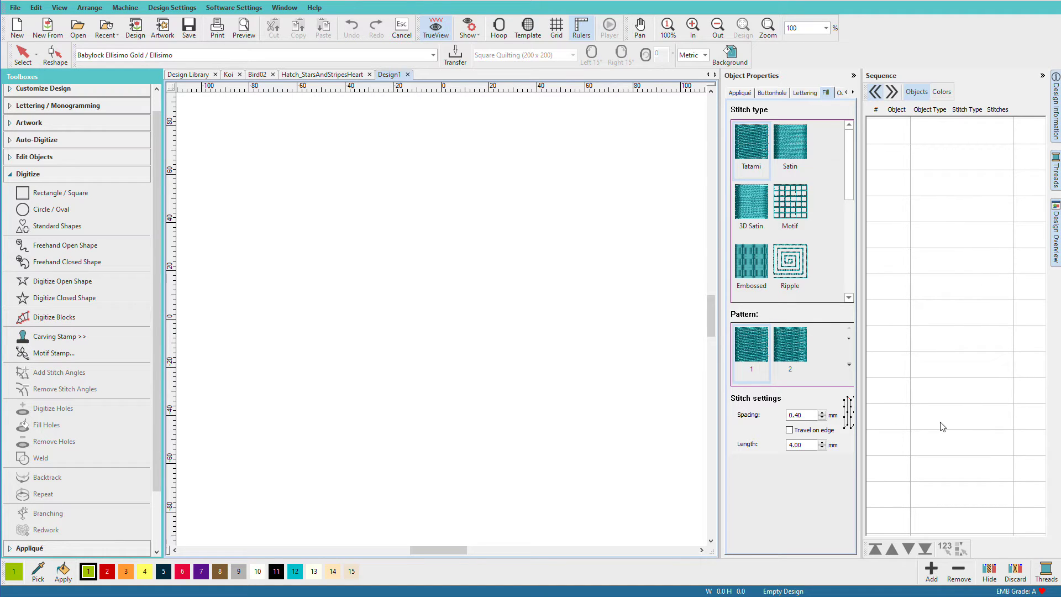
pyautogui.click(942, 93)
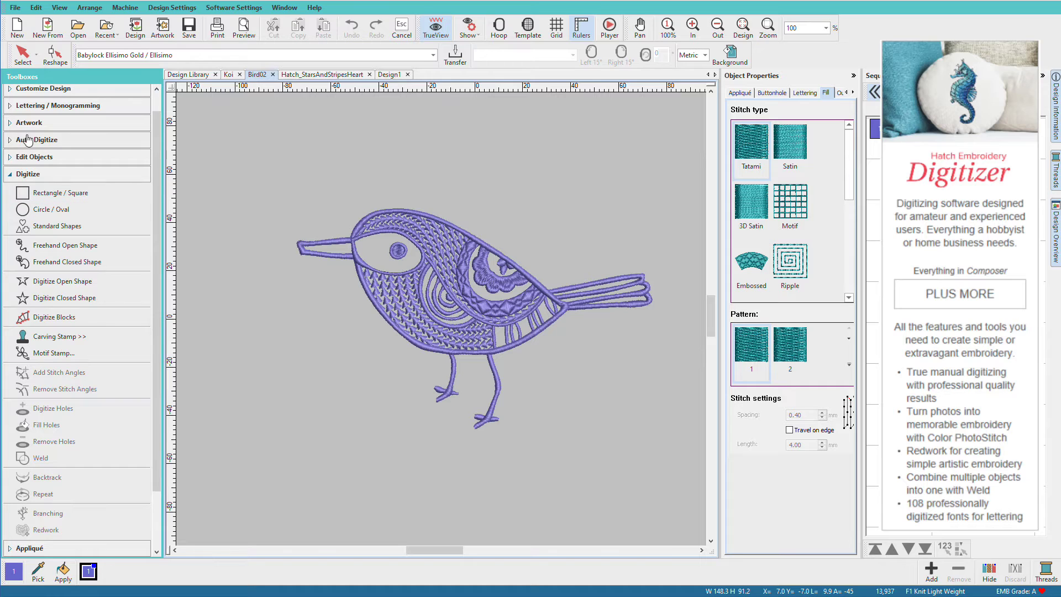
# Collapse the Digitize toolbox and expand the Auto-Digitize and Create Layouts toolboxes.
pyautogui.click(13, 177)
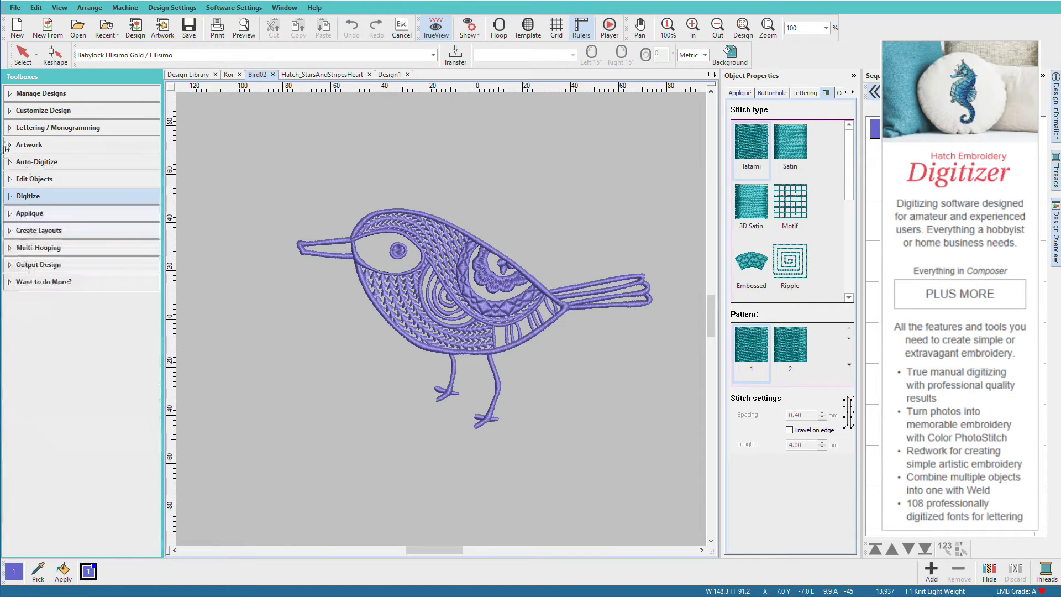
pyautogui.click(8, 161)
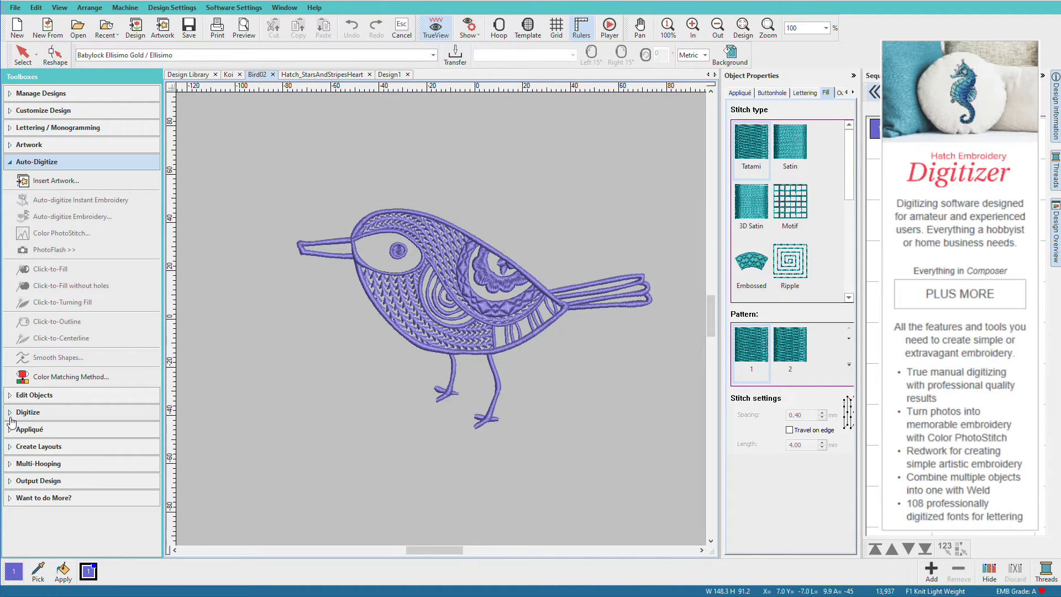
pyautogui.click(38, 446)
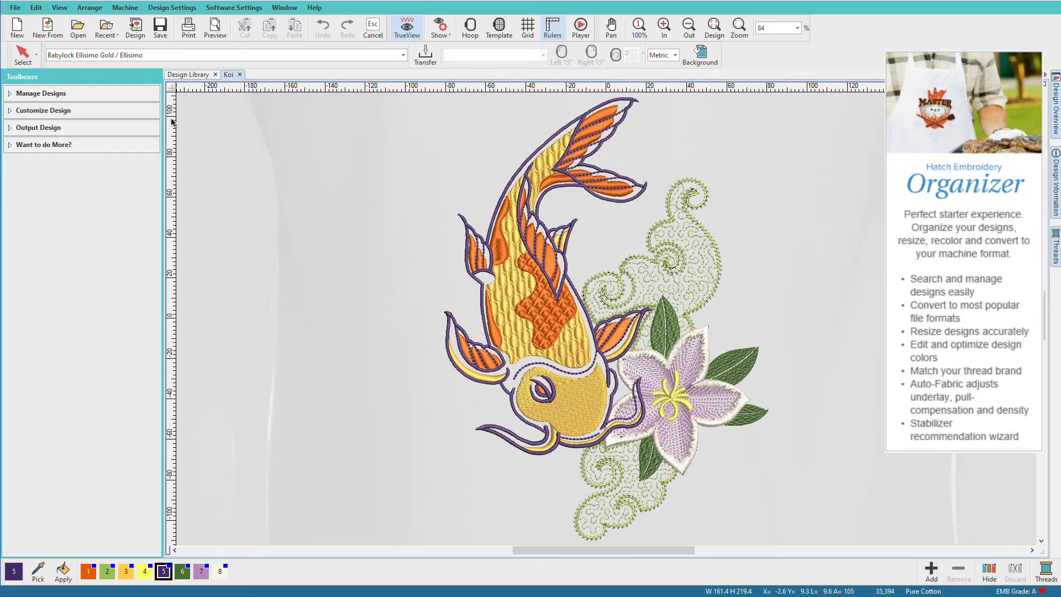
# Expand the Customize Design toolbox, then the Output Design toolbox.
pyautogui.click(7, 111)
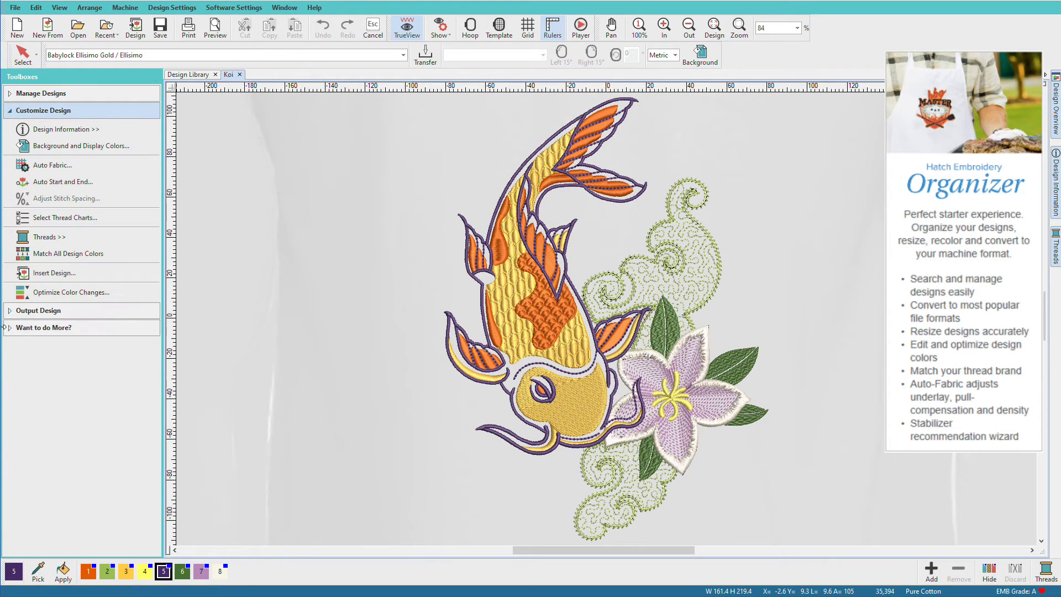
pyautogui.click(10, 310)
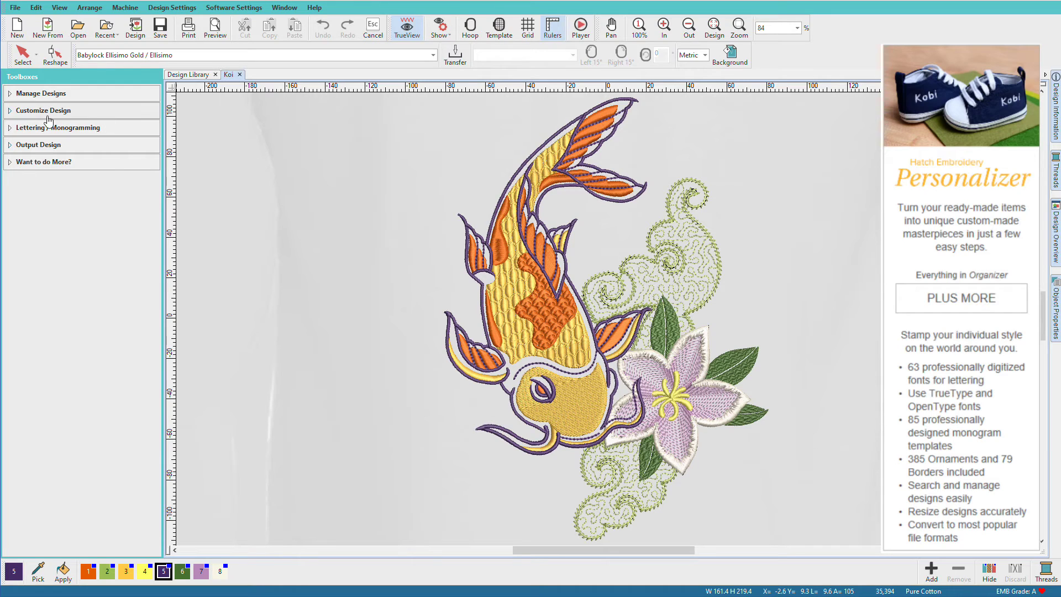
# Expand the Lettering / Monogramming toolbox.
pyautogui.click(10, 134)
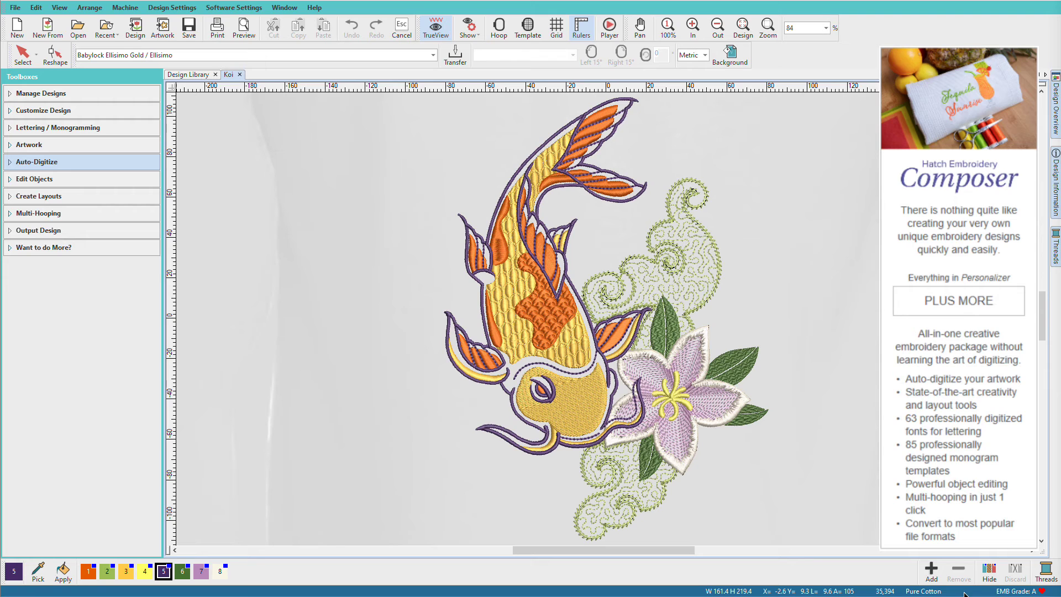
# Expand Auto-Digitize, then enter the Multi-Hooping view with a hoop over the koi.
pyautogui.click(16, 162)
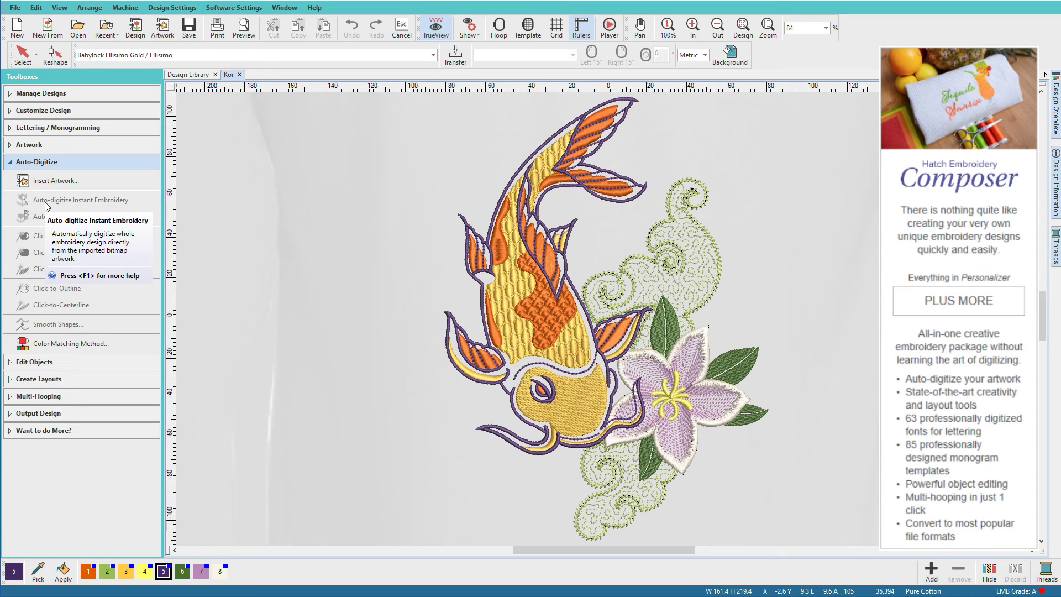
pyautogui.click(33, 396)
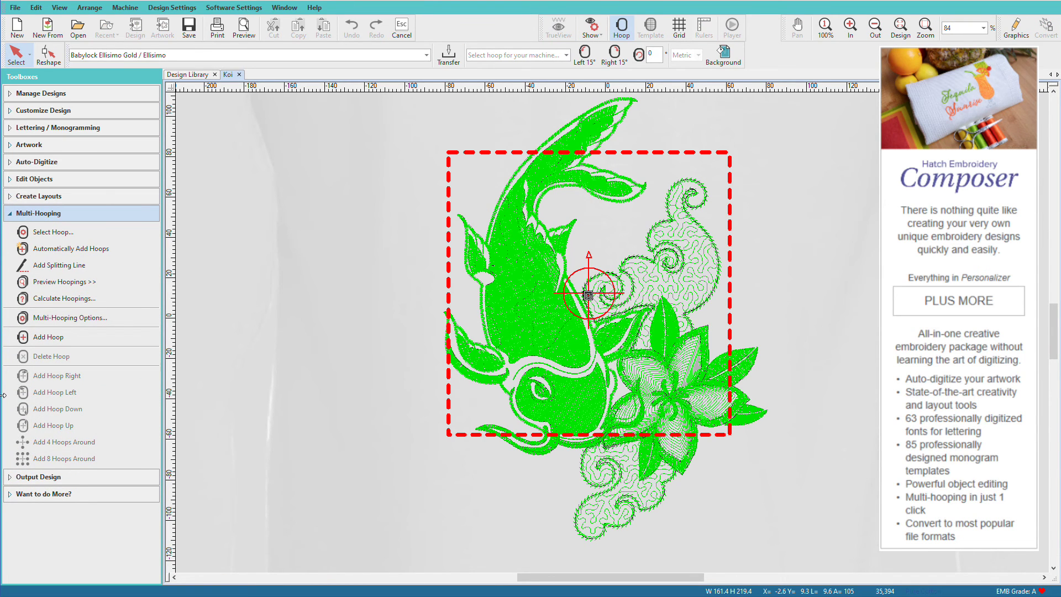
# Expand the Lettering / Monogramming toolbox from the multi-hooping view.
pyautogui.click(31, 128)
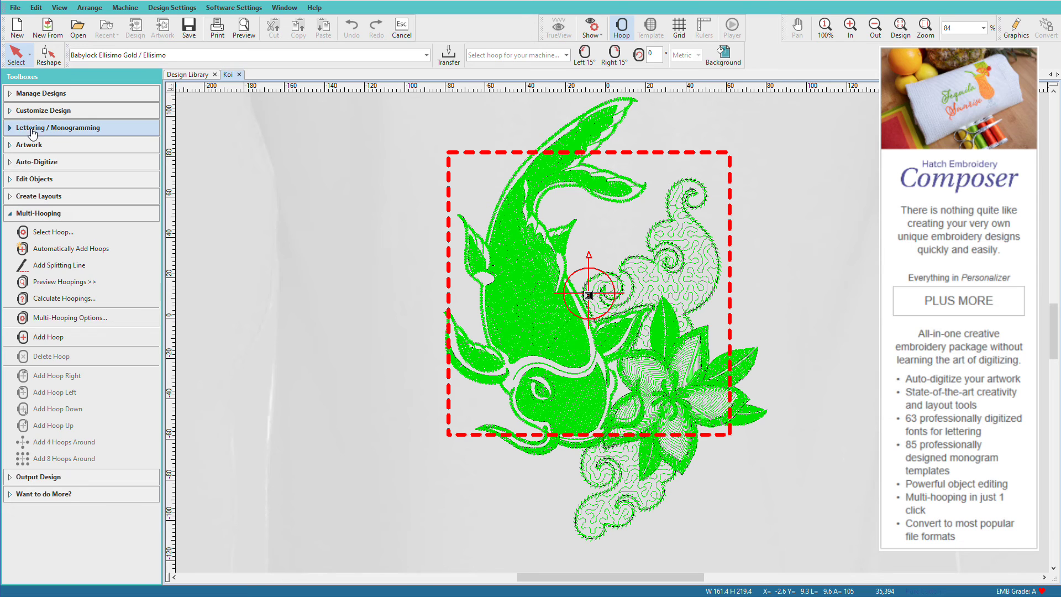